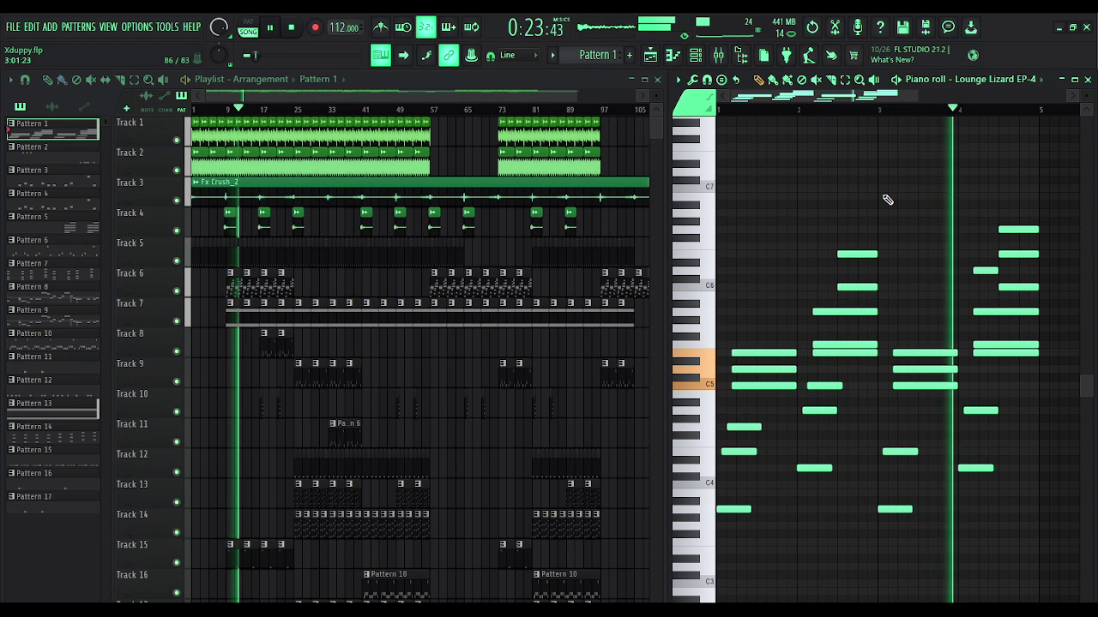
# View the notes of Pattern 13 on Track 7 and Pattern 2 on Track 15 in the piano roll, leaving no time selection.
pyautogui.doubleClick(249, 315)
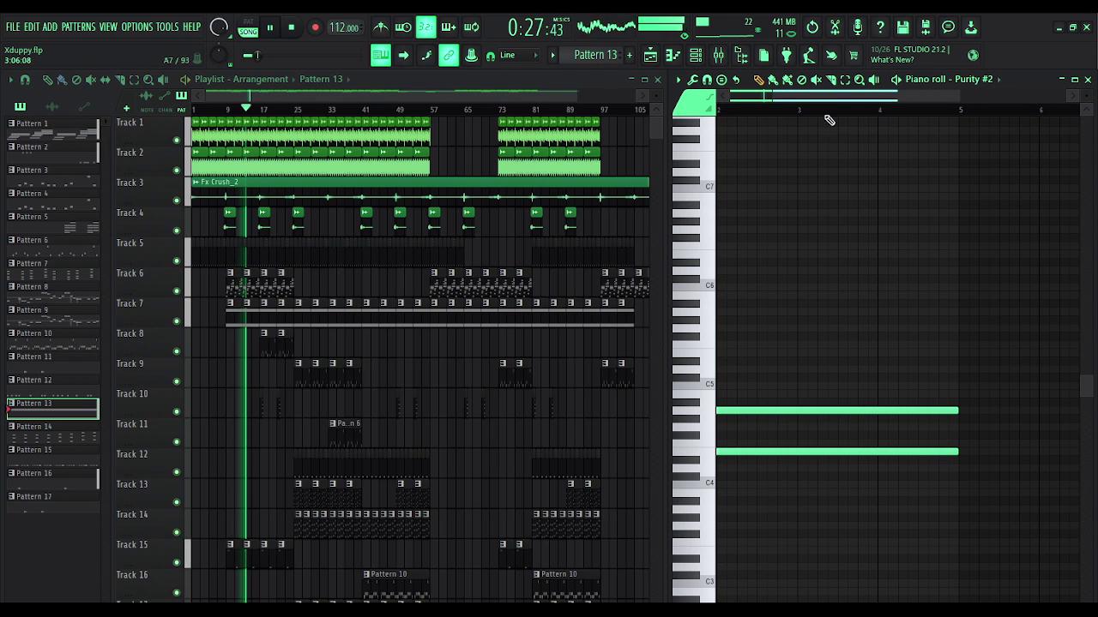
pyautogui.scroll(-4, 829, 114)
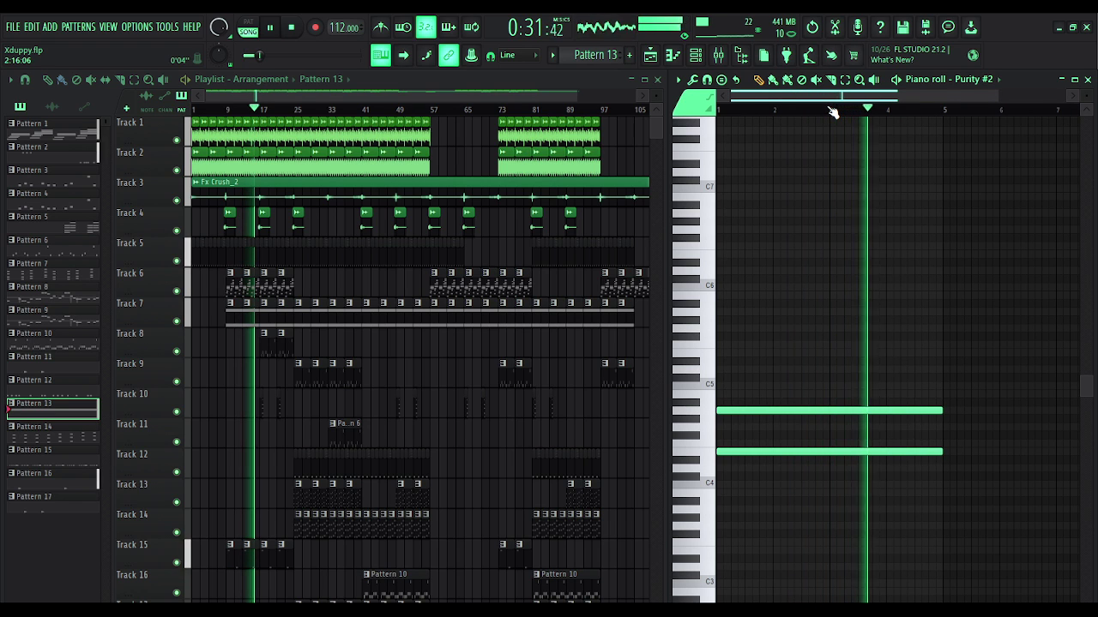
pyautogui.doubleClick(267, 561)
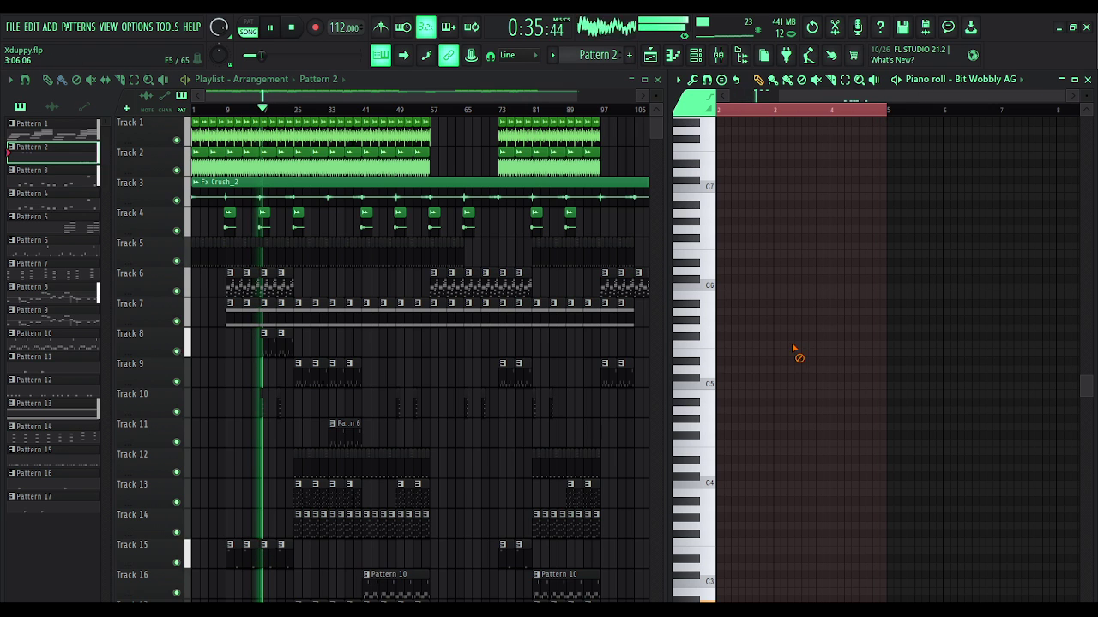
pyautogui.keyDown('ctrl'); pyautogui.rightClick(796, 347); pyautogui.keyUp('ctrl')
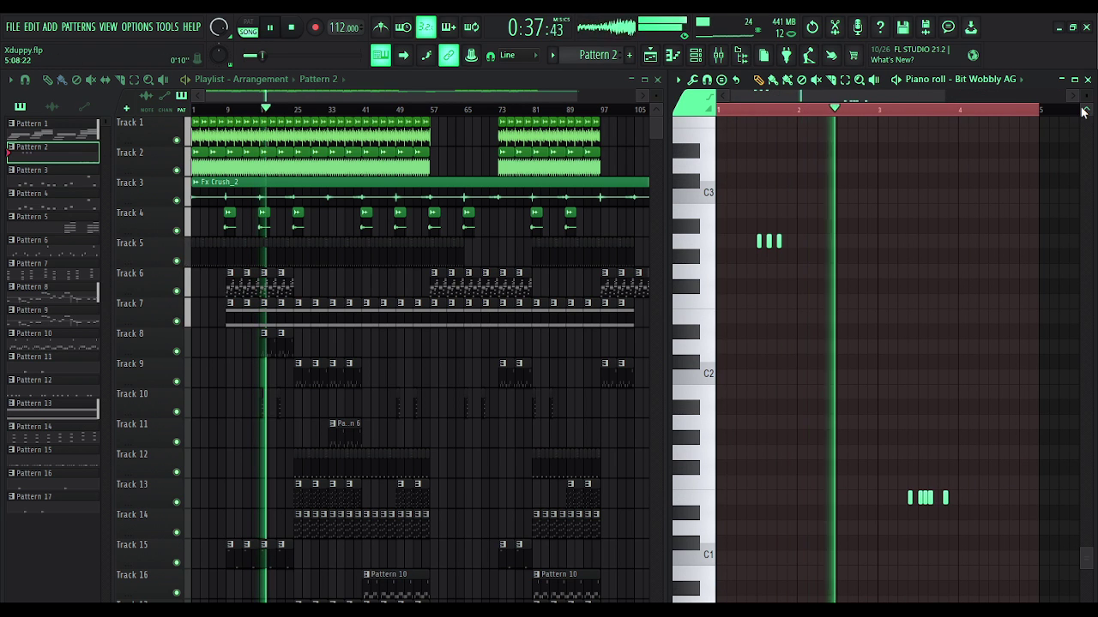
pyautogui.moveTo(1084, 107); pyautogui.dragTo(1032, 113)
pyautogui.scroll(2, 966, 225)
pyautogui.hotkey('ctrl', 'd')
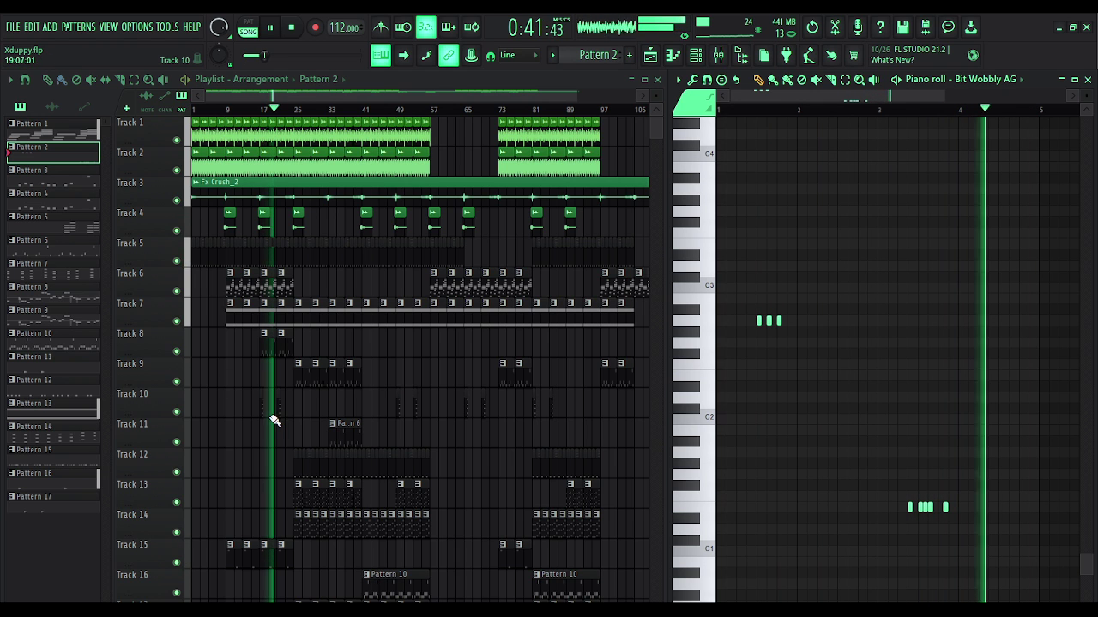
# View the piano roll notes of Pattern 8 on Track 20 and Pattern 4 on Track 9.
pyautogui.scroll(-1, 262, 461)
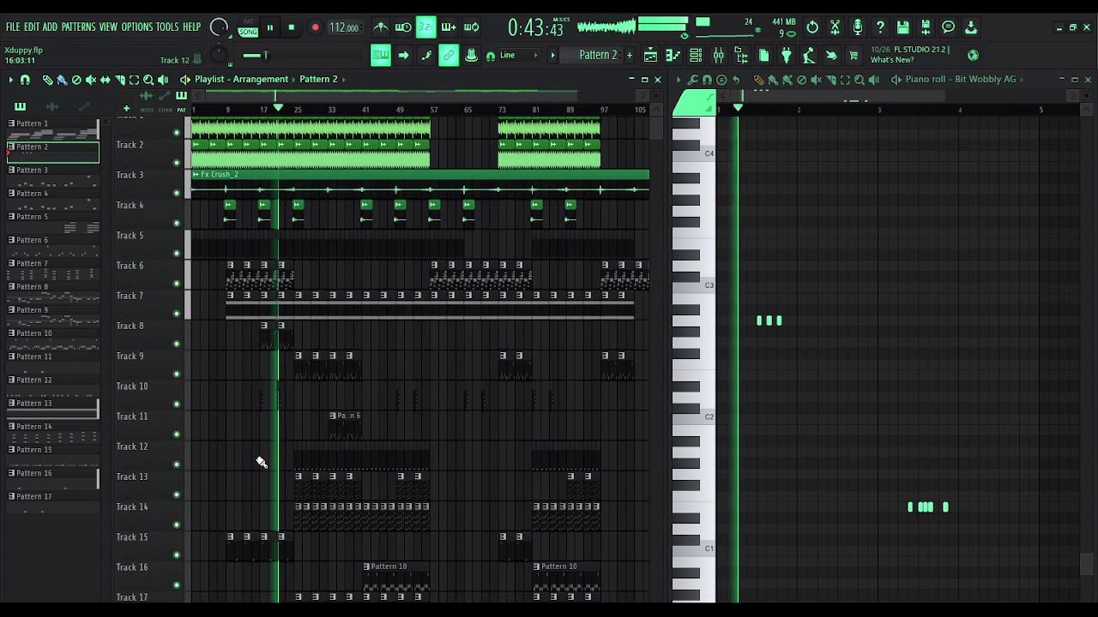
pyautogui.scroll(-3, 261, 462)
pyautogui.doubleClick(274, 593)
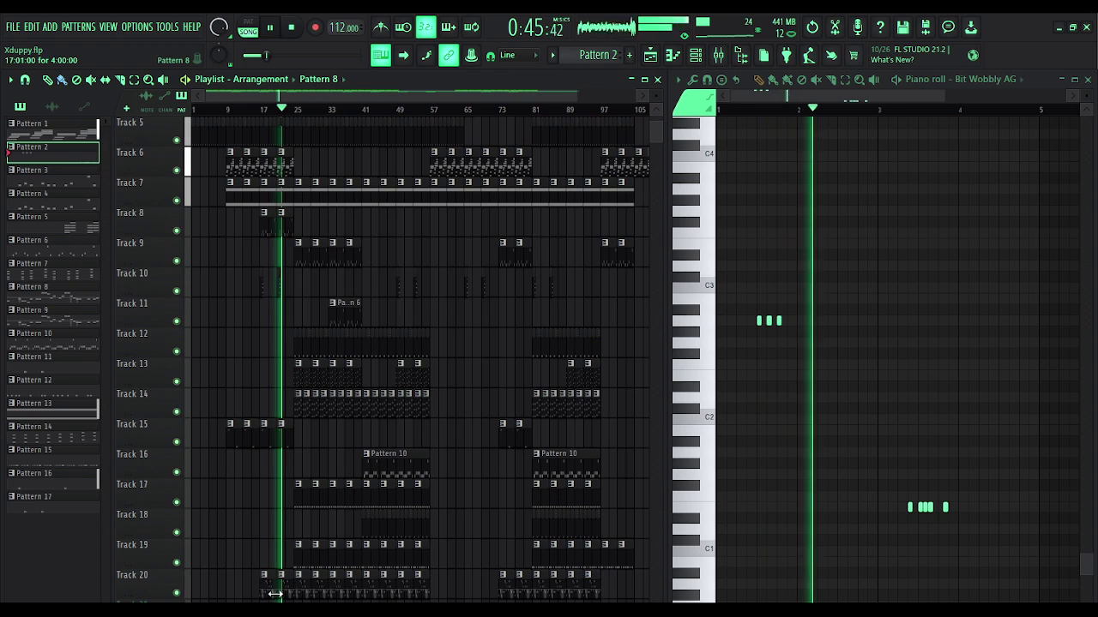
pyautogui.keyDown('ctrl'); pyautogui.rightClick(818, 355); pyautogui.keyUp('ctrl')
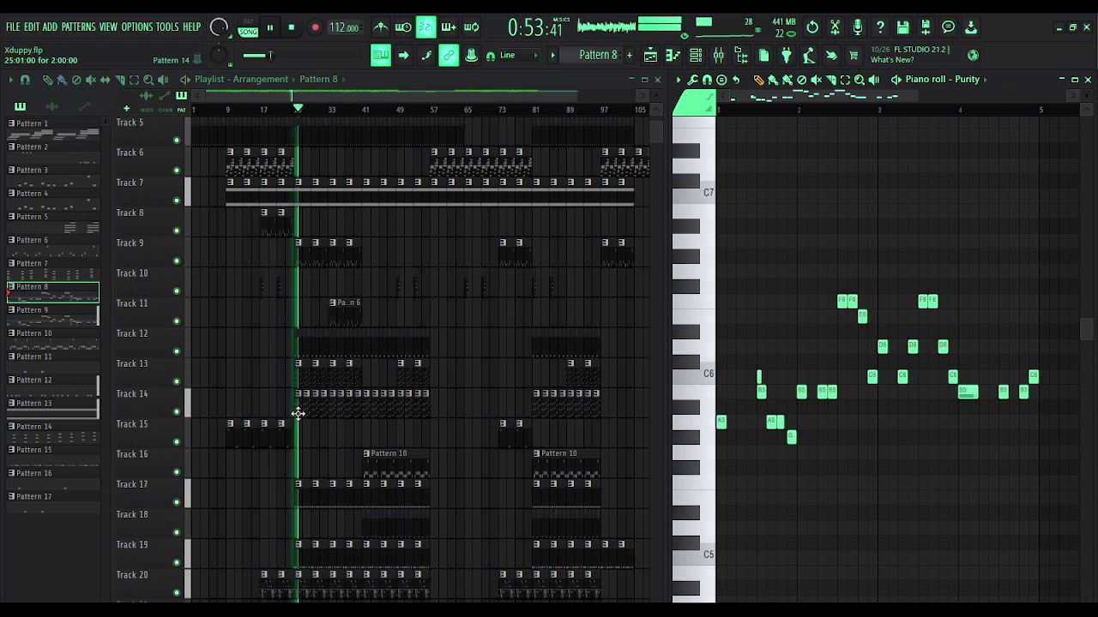
pyautogui.click(305, 251)
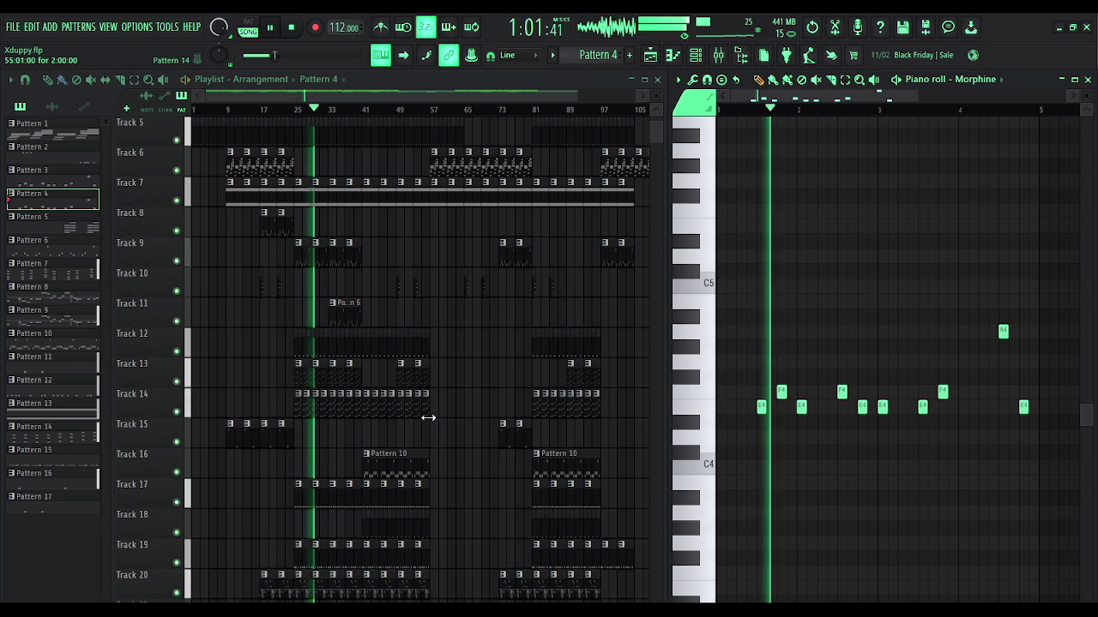
# View the snare notes of Pattern 11 on Track 12 and the full Synpluck Crystal part of Pattern 7 on Track 13.
pyautogui.doubleClick(324, 345)
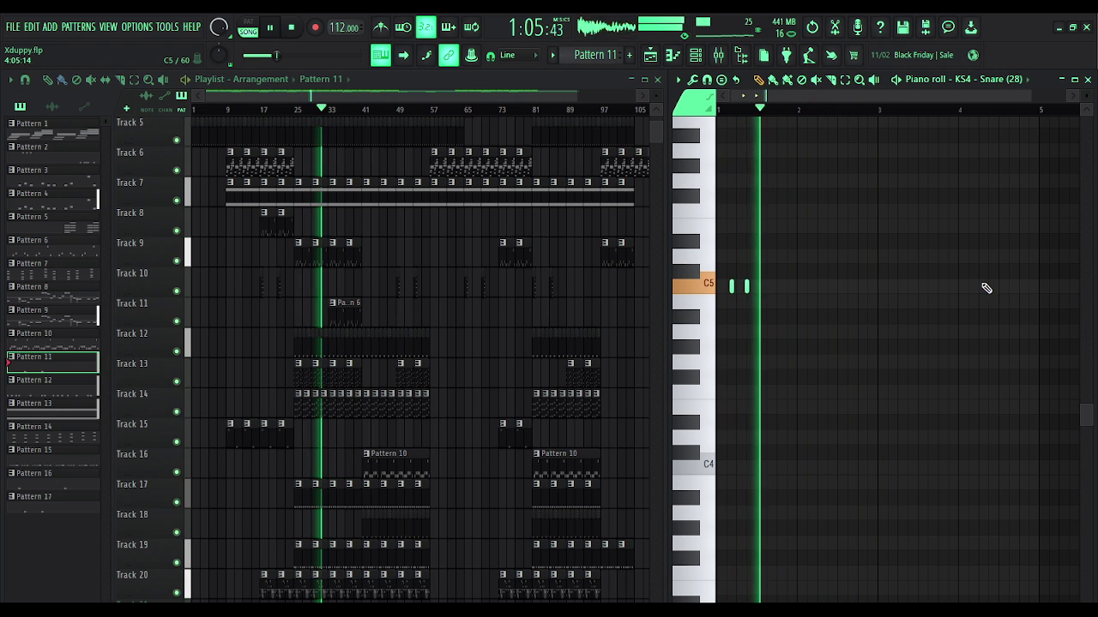
pyautogui.keyDown('ctrl'); pyautogui.rightClick(983, 279); pyautogui.keyUp('ctrl')
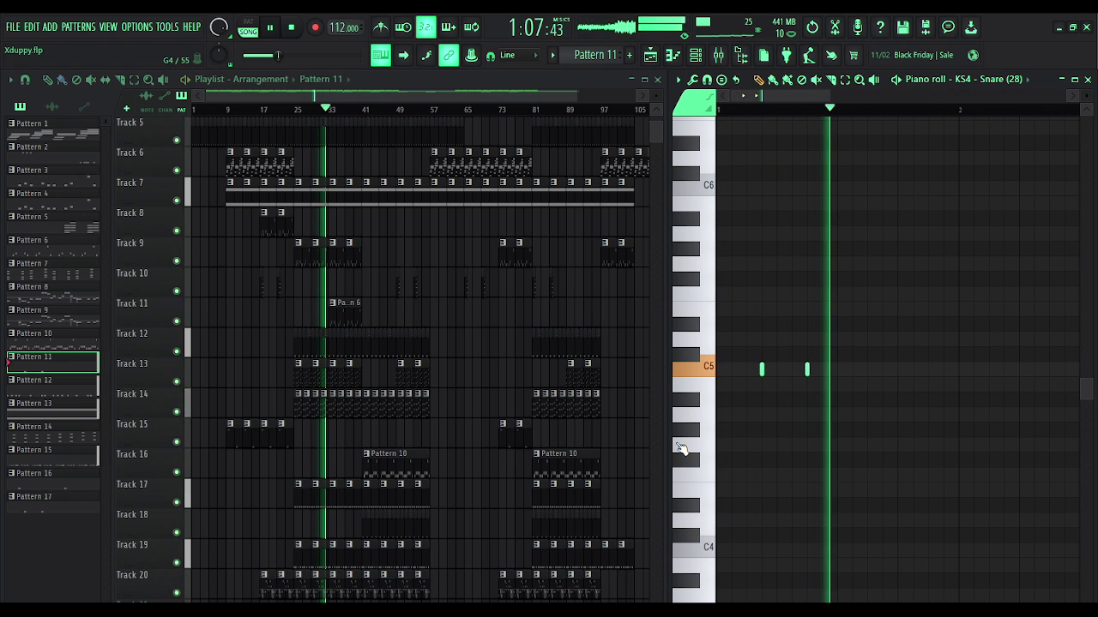
pyautogui.doubleClick(300, 374)
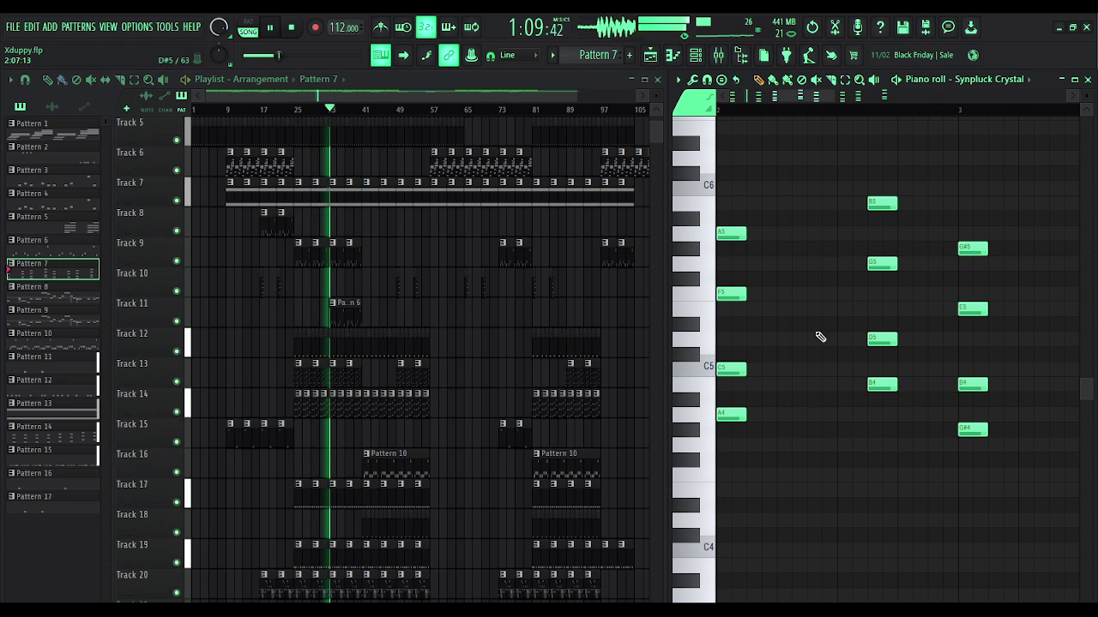
pyautogui.keyDown('ctrl'); pyautogui.rightClick(821, 337); pyautogui.keyUp('ctrl')
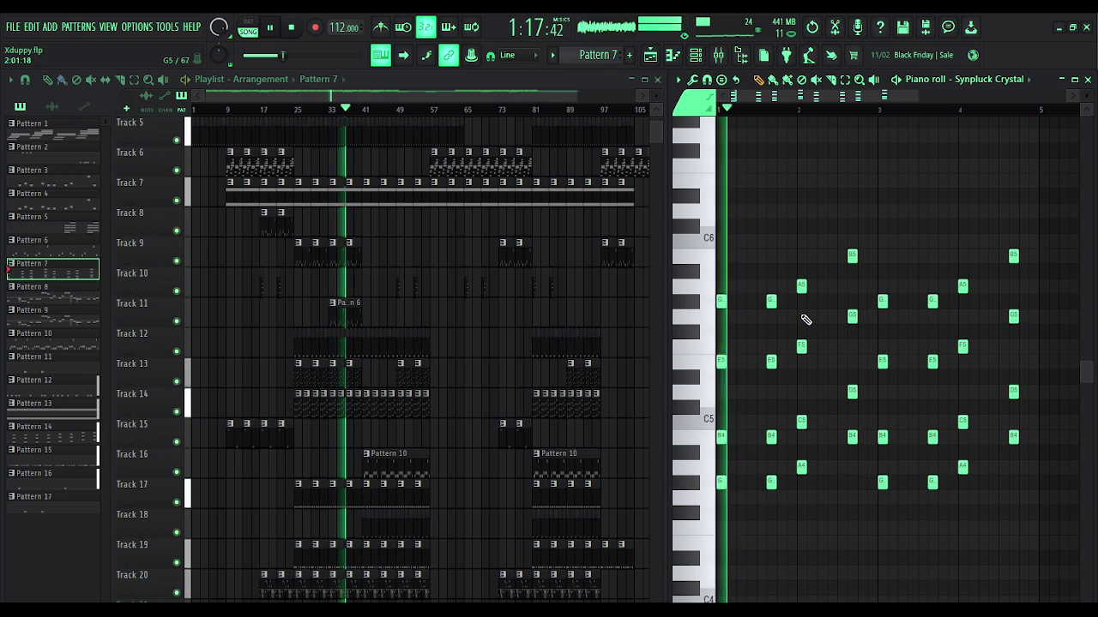
# View the whistle notes of Pattern 15 on Track 17 and the snare notes of Pattern 17 on Track 18.
pyautogui.doubleClick(355, 498)
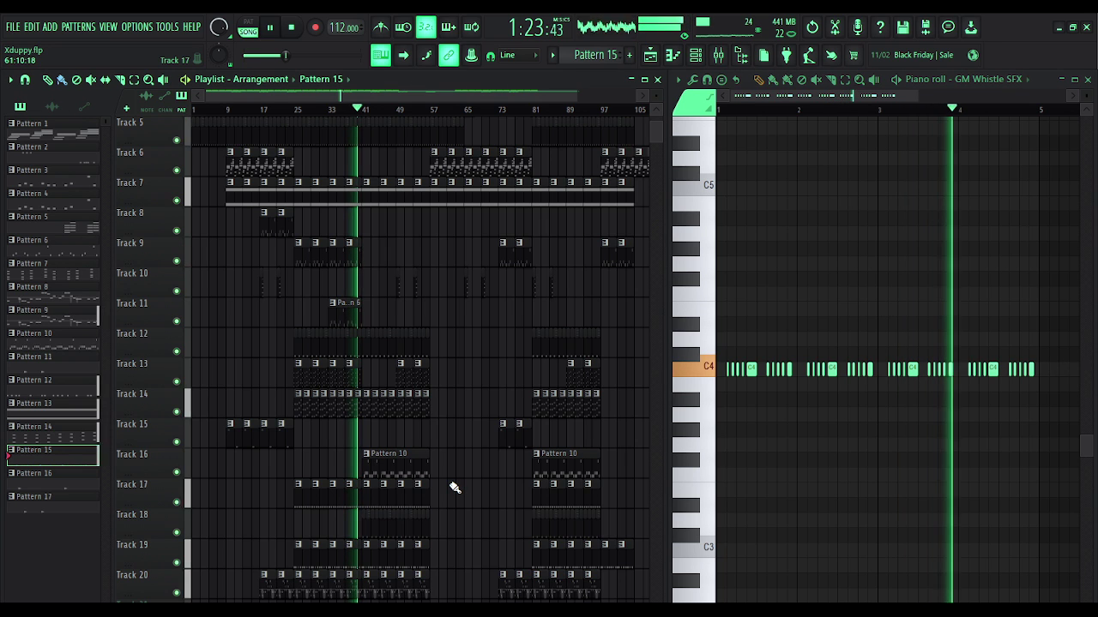
pyautogui.scroll(-2, 451, 487)
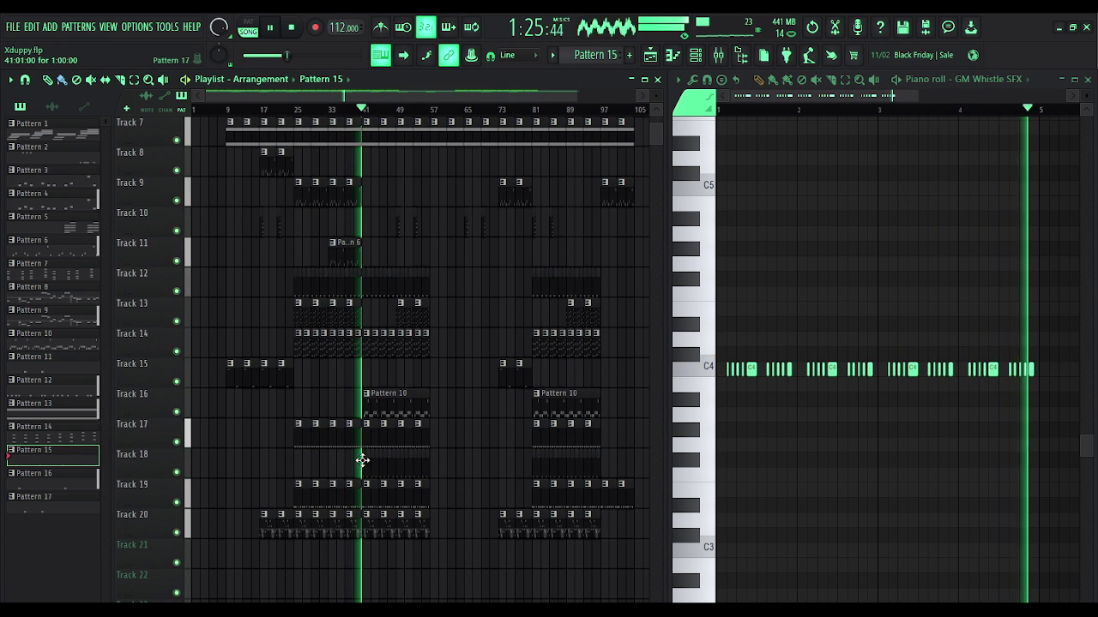
pyautogui.doubleClick(361, 455)
pyautogui.keyDown('ctrl'); pyautogui.rightClick(806, 352); pyautogui.keyUp('ctrl')
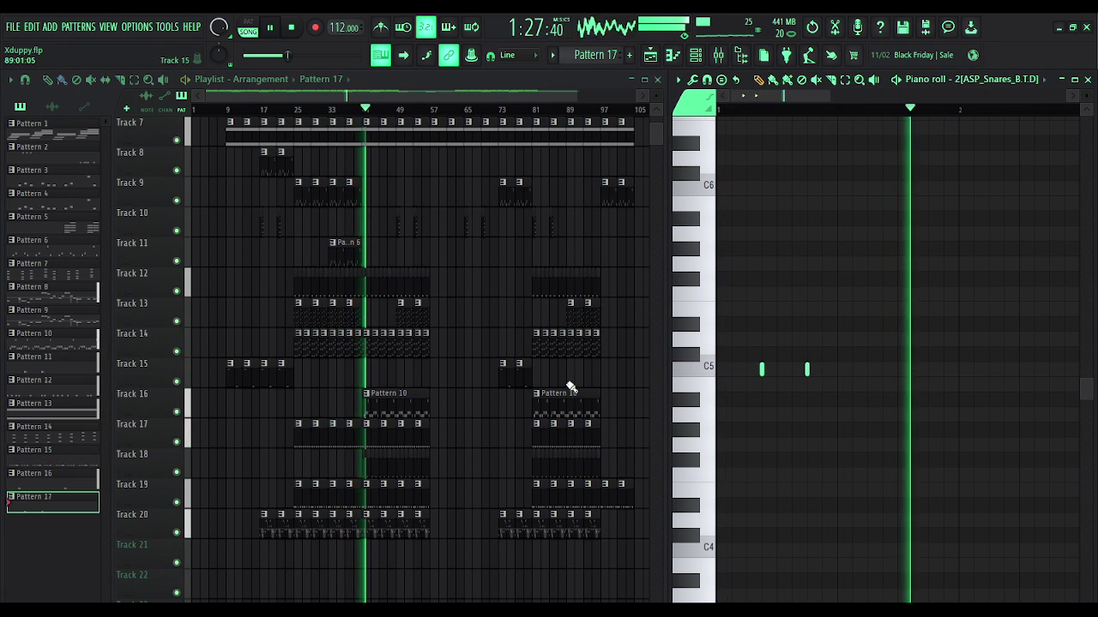
# View the hat notes of Pattern 12 on Track 19, and follow Pattern 10's FM Sub notes from Track 16 with auto-scroll.
pyautogui.doubleClick(349, 495)
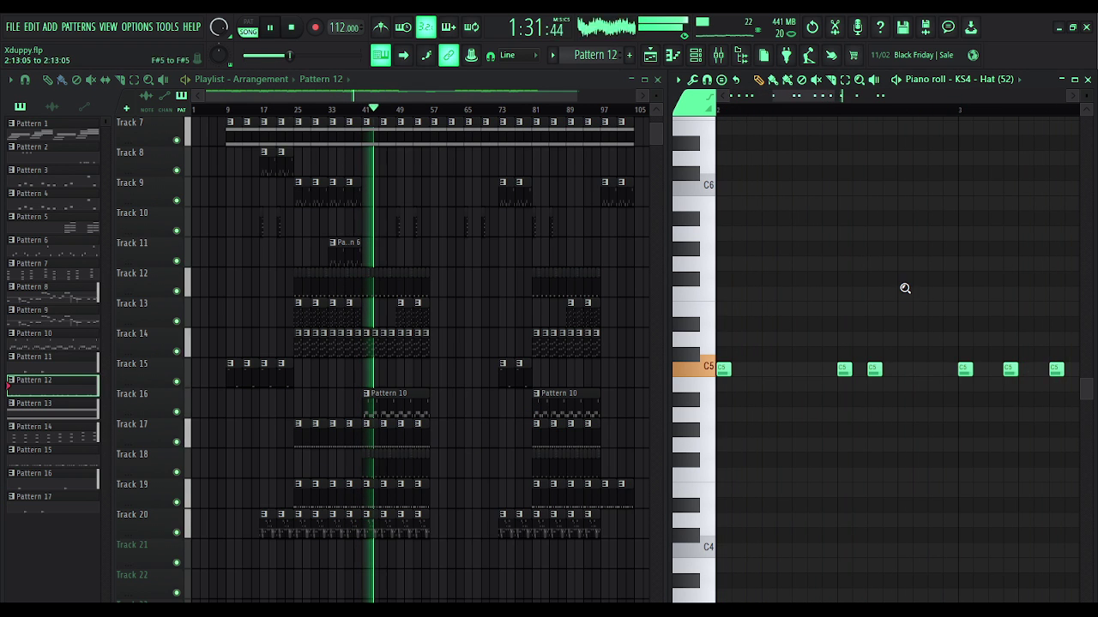
pyautogui.scroll(-3, 904, 288)
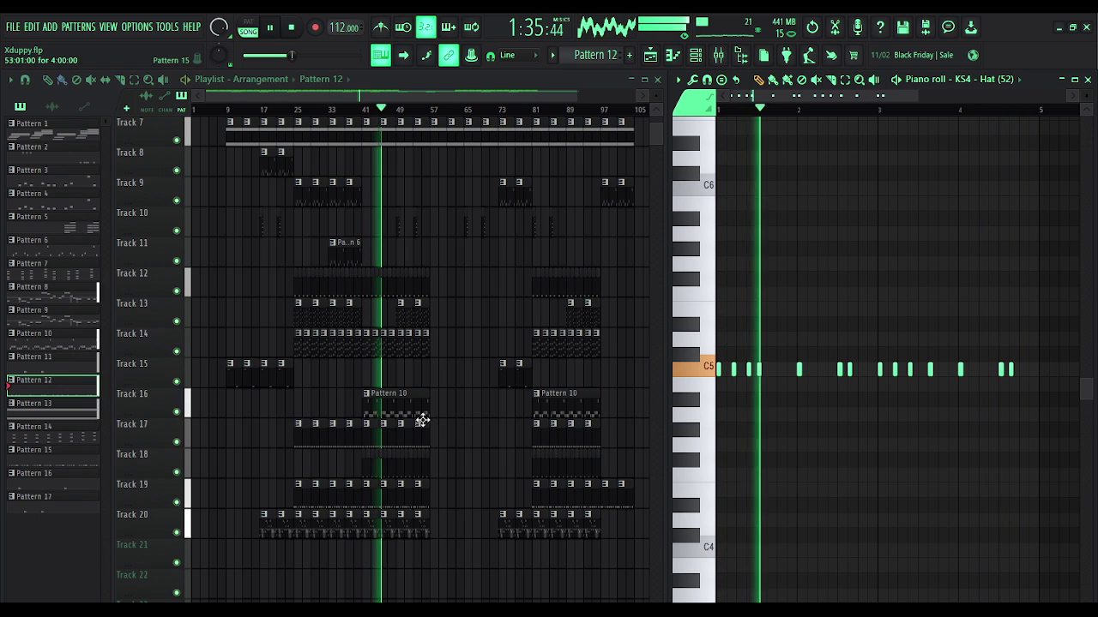
pyautogui.doubleClick(390, 405)
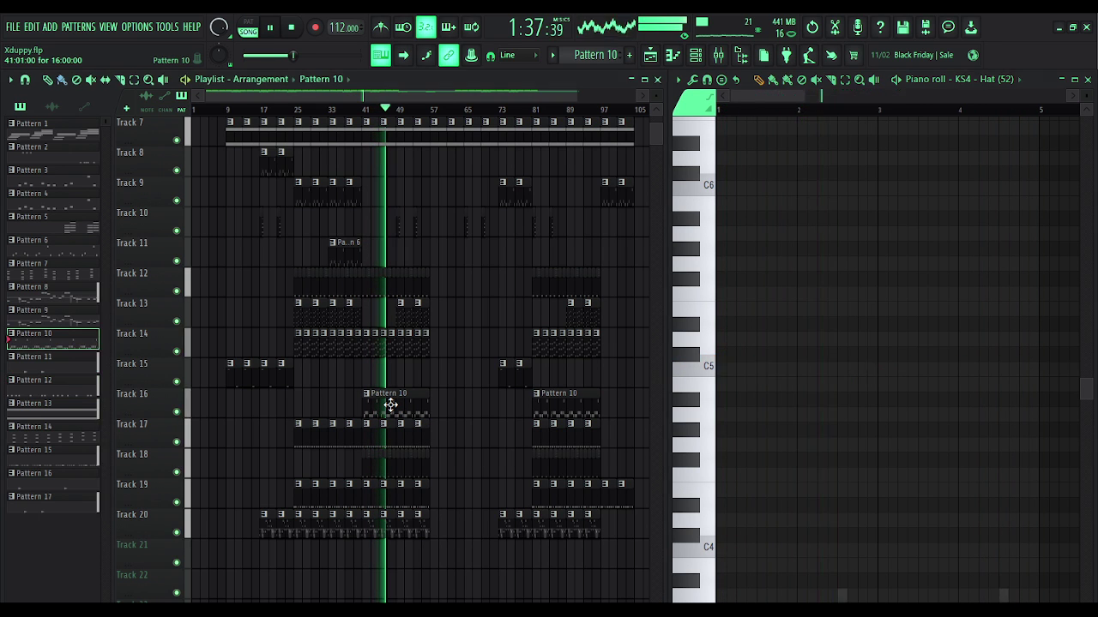
pyautogui.keyDown('ctrl'); pyautogui.rightClick(893, 356); pyautogui.keyUp('ctrl')
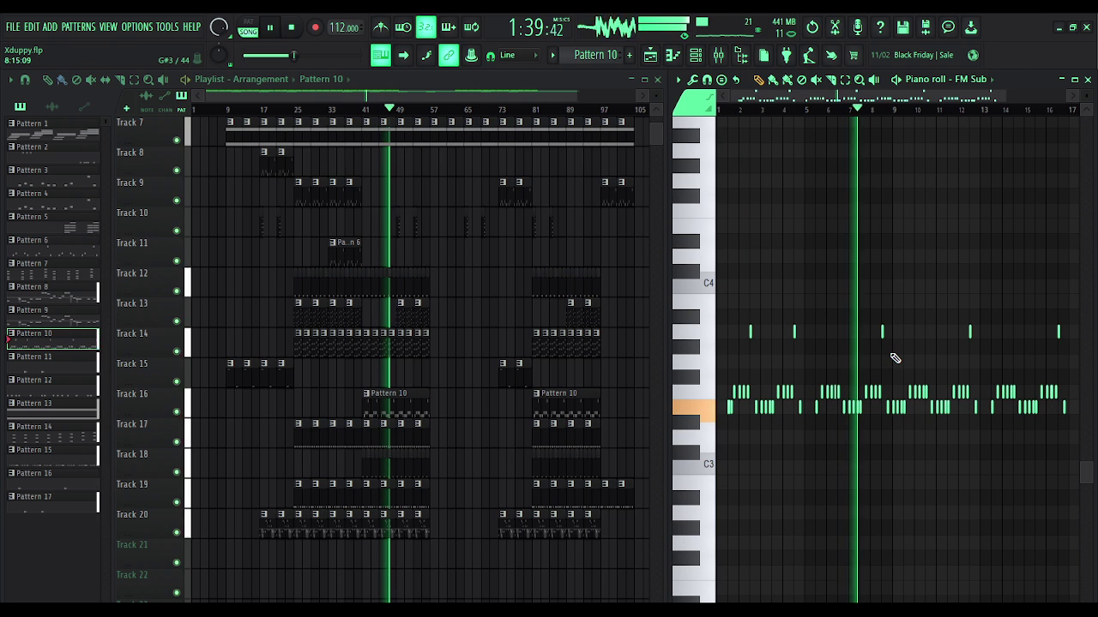
pyautogui.scroll(7, 900, 101)
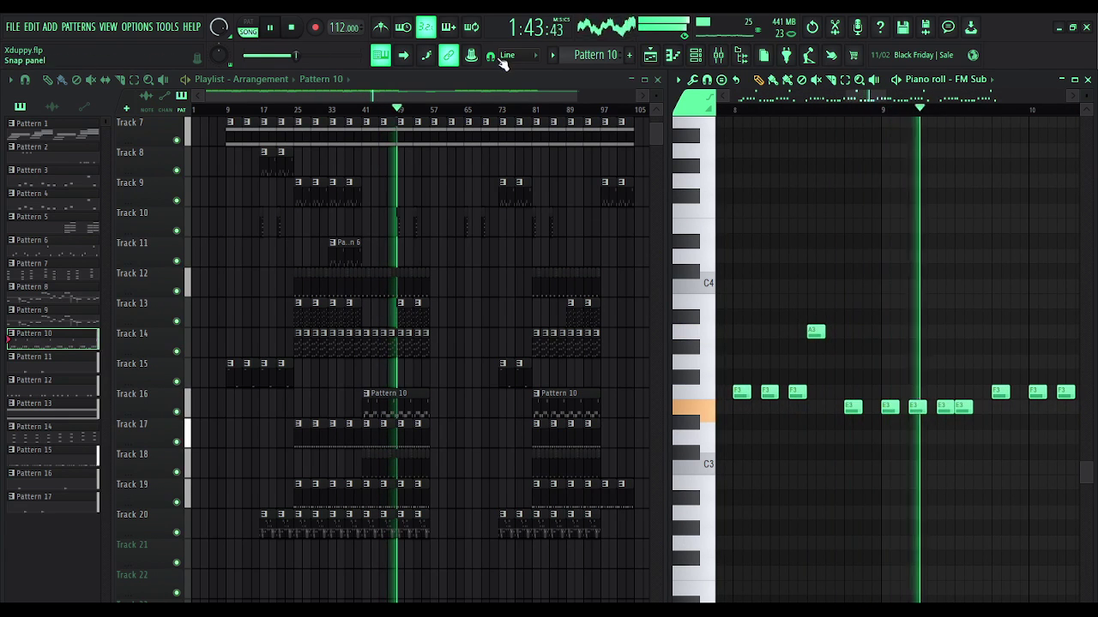
pyautogui.click(410, 56)
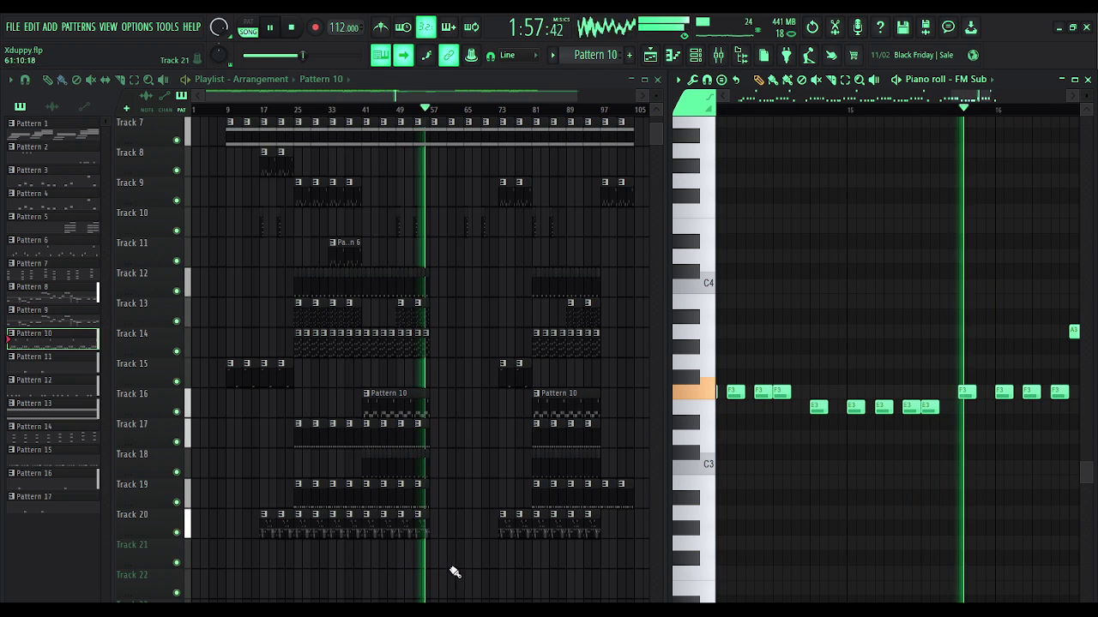
# View the Morphine #3 chords of Pattern 5 on Track 10 and the VOX notes of Pattern 16 on Track 5.
pyautogui.scroll(4, 457, 382)
pyautogui.scroll(2, 457, 382)
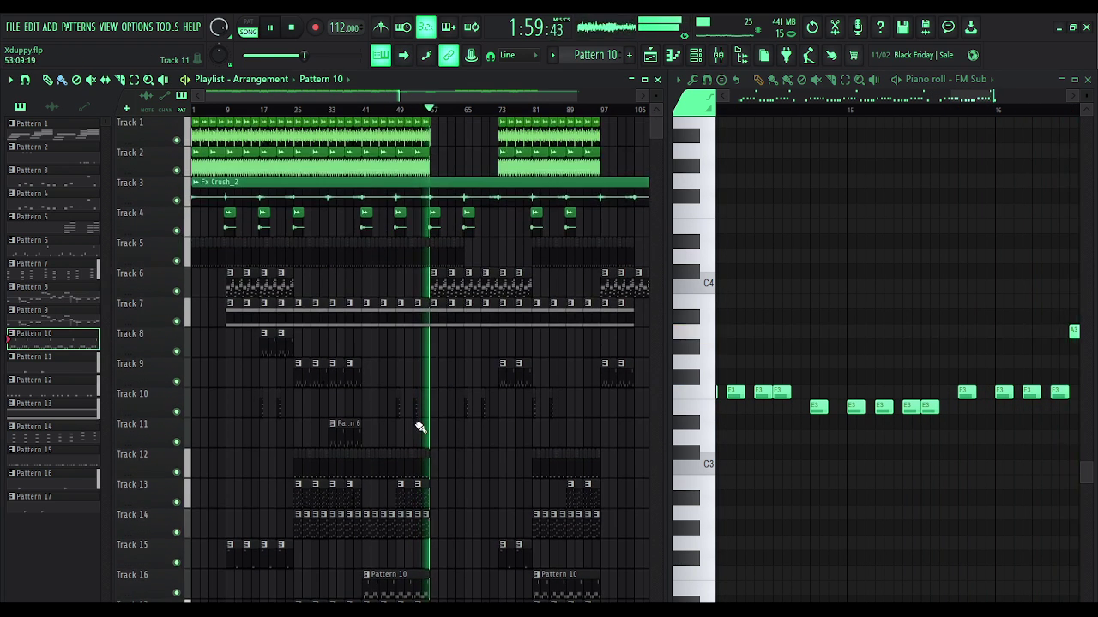
pyautogui.doubleClick(416, 415)
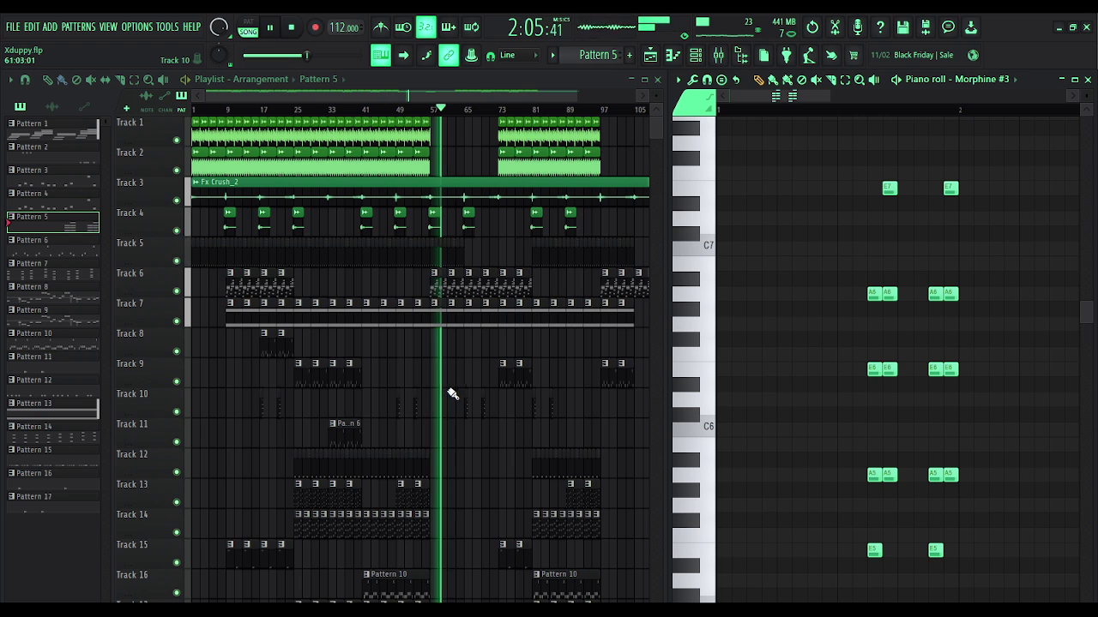
pyautogui.doubleClick(426, 256)
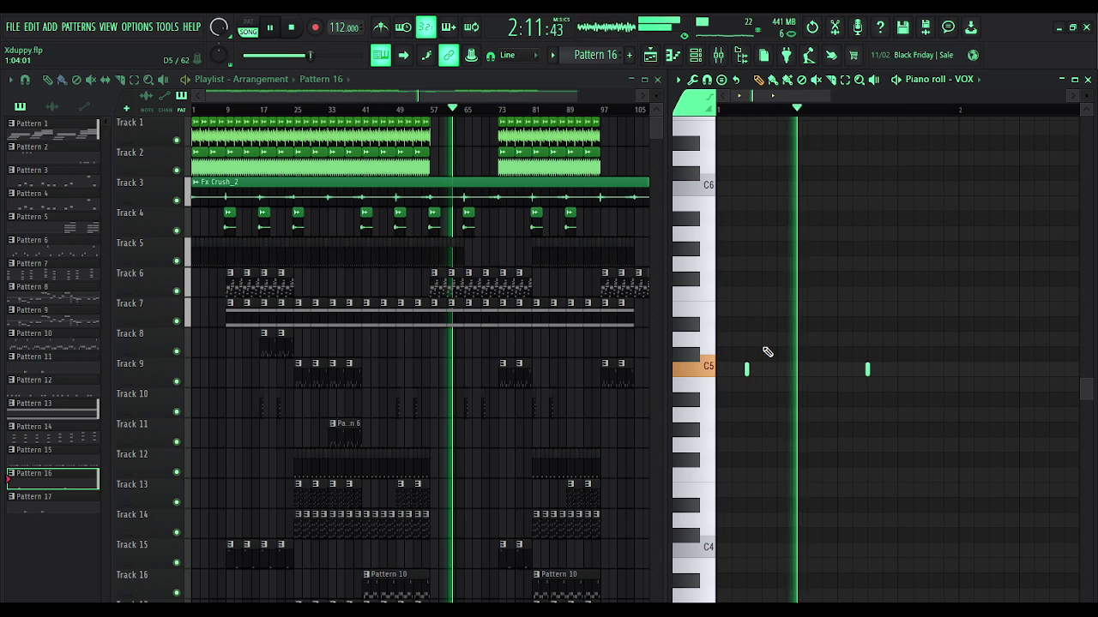
# Inspect the sample settings and waveform of the SHAKER audio clip on Track 2, and close its window.
pyautogui.click(284, 169)
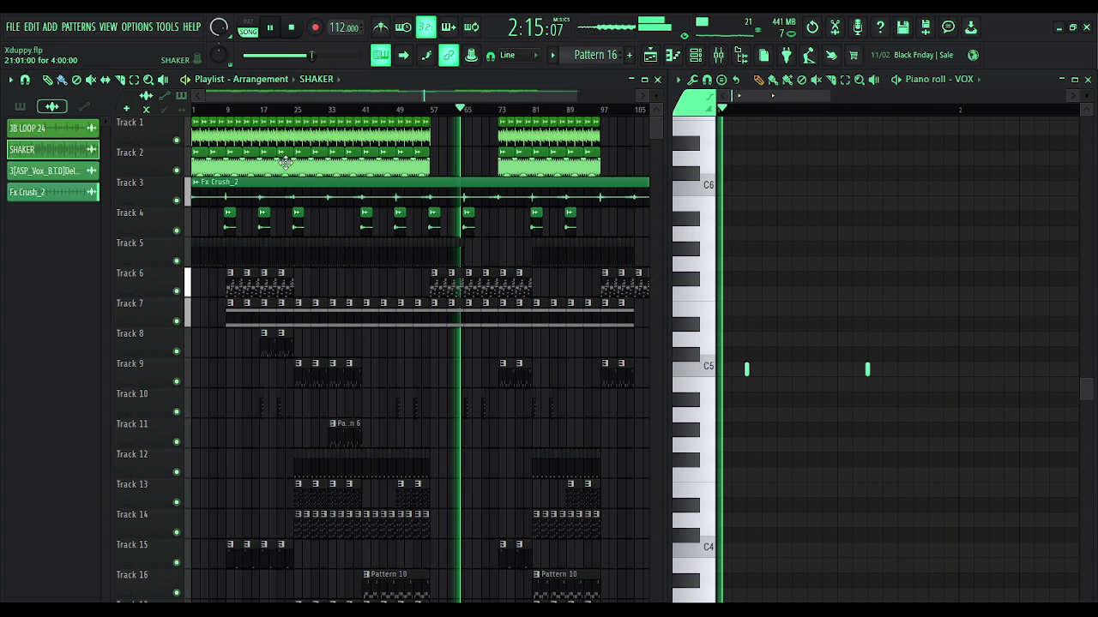
pyautogui.doubleClick(284, 169)
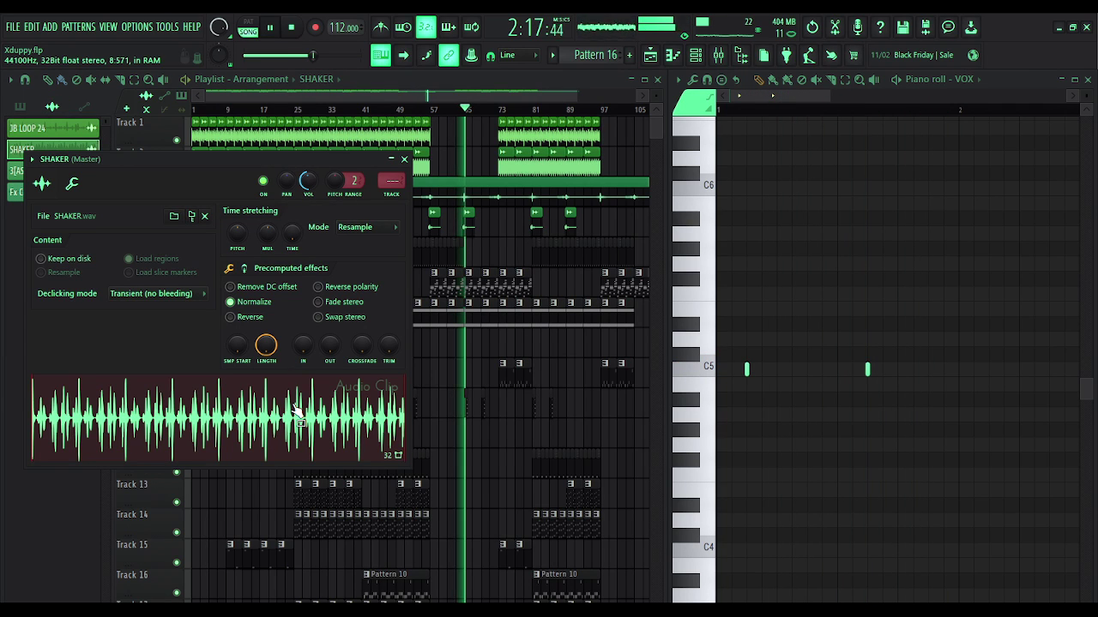
pyautogui.click(404, 161)
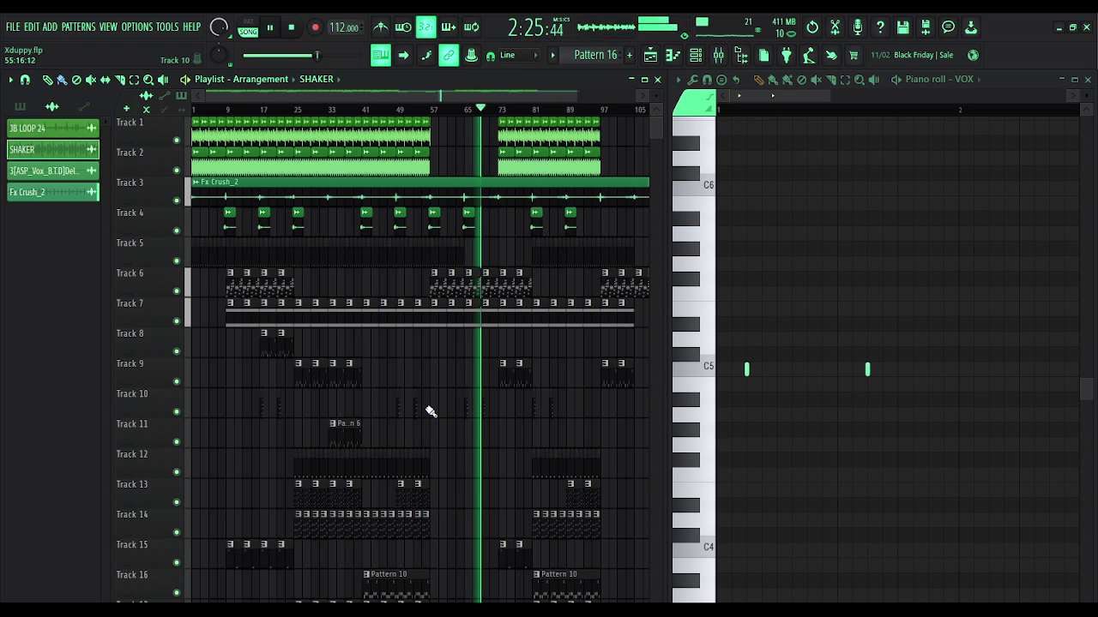
# View Pattern 5 from its Track 10 clip near bar 69, and fit Pattern 1's notes from Track 6 in the piano roll.
pyautogui.click(483, 403)
pyautogui.scroll(4, 893, 366)
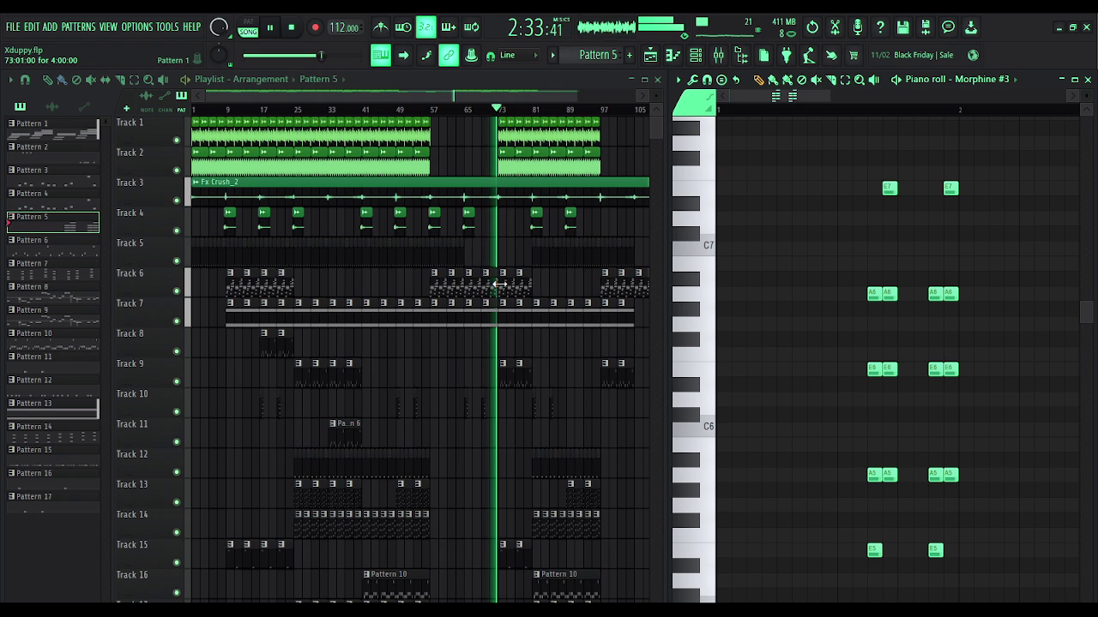
pyautogui.doubleClick(499, 284)
pyautogui.keyDown('ctrl'); pyautogui.rightClick(824, 302); pyautogui.keyUp('ctrl')
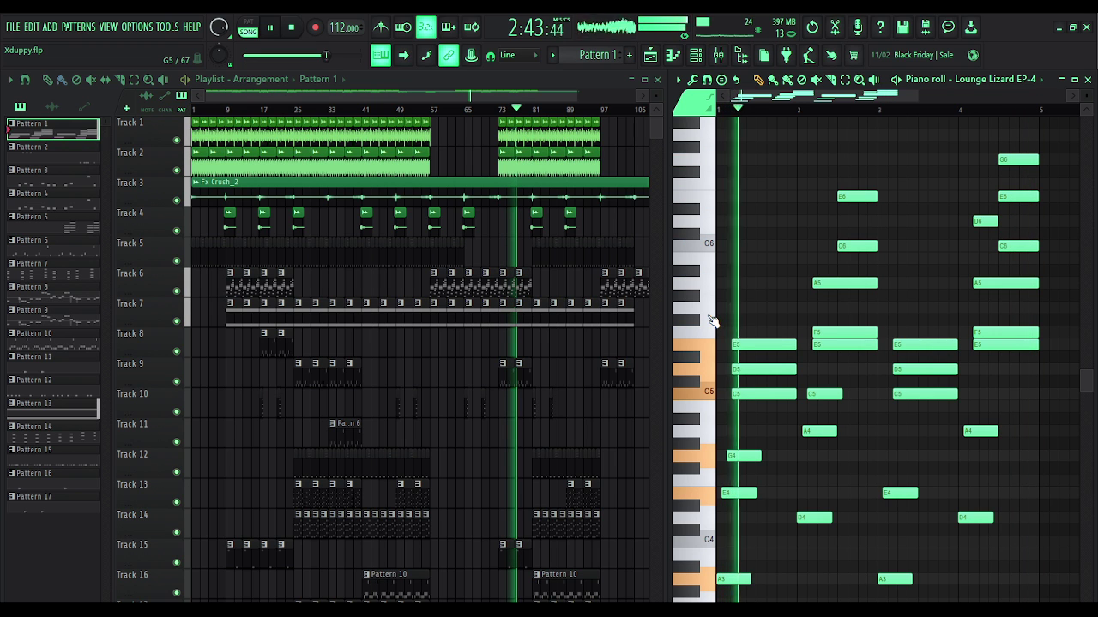
# View the notes of the Pattern 2 clip at bar 77 on Track 15 and the Pattern 11 clip at bar 81 on Track 12.
pyautogui.scroll(-1, 513, 507)
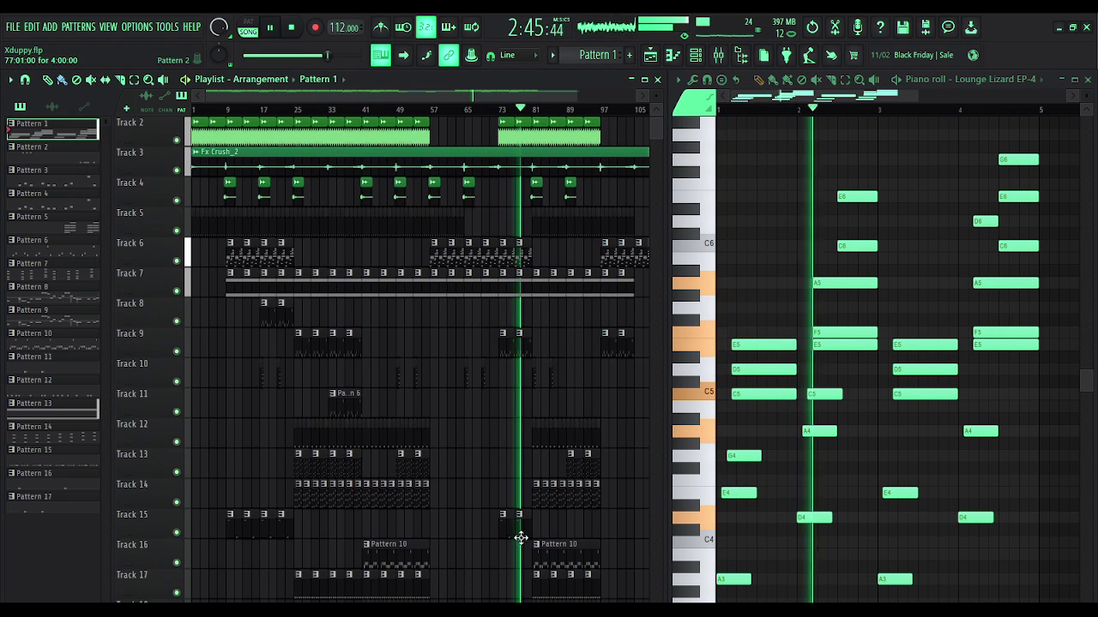
pyautogui.doubleClick(520, 535)
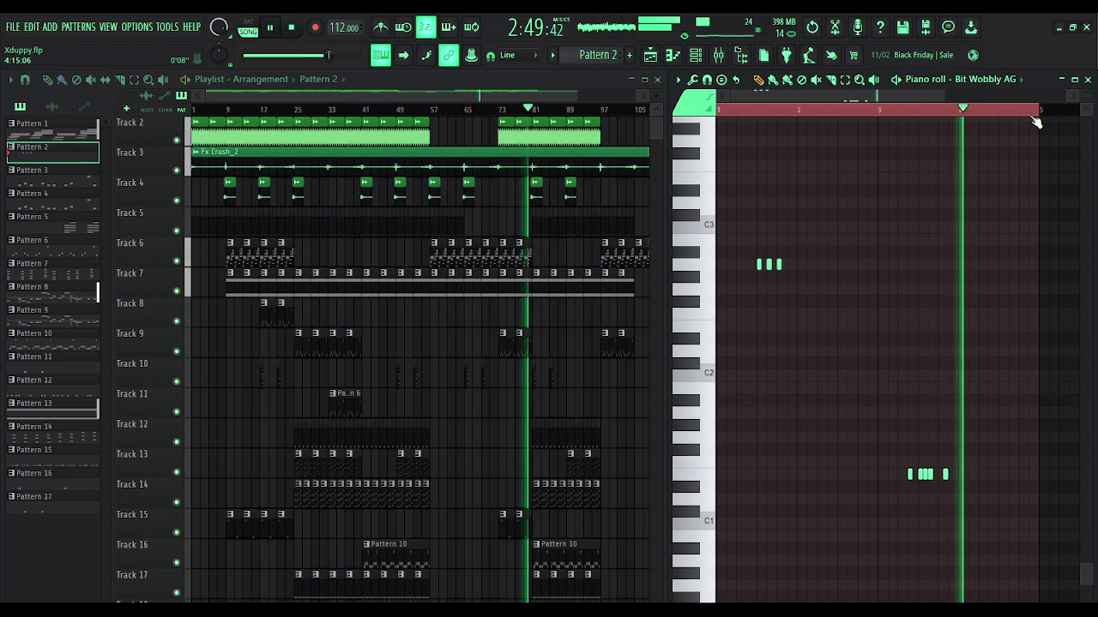
pyautogui.click(536, 435)
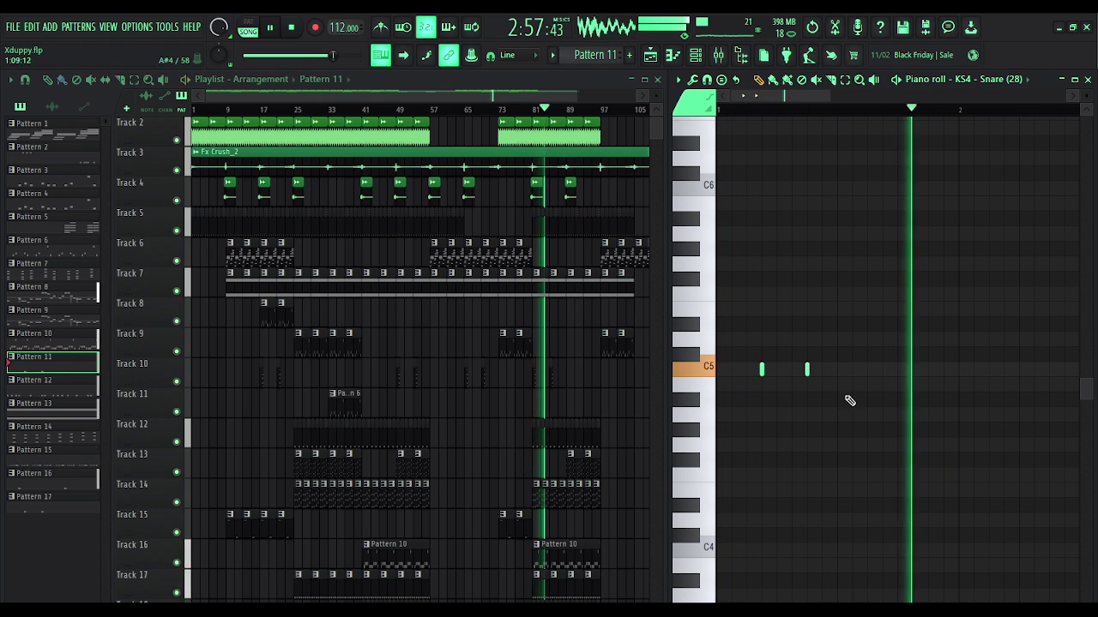
# View Pattern 5's notes from its Track 10 clip near bar 85, and list the project's audio clips in the picker.
pyautogui.click(551, 386)
pyautogui.click(550, 386)
pyautogui.scroll(4, 823, 369)
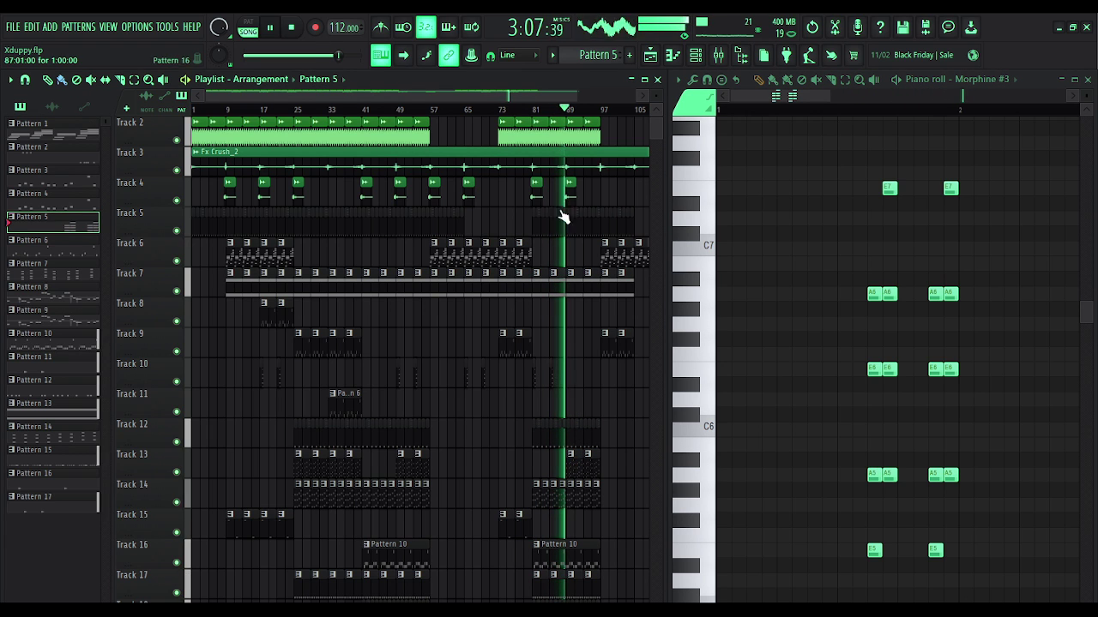
pyautogui.click(48, 110)
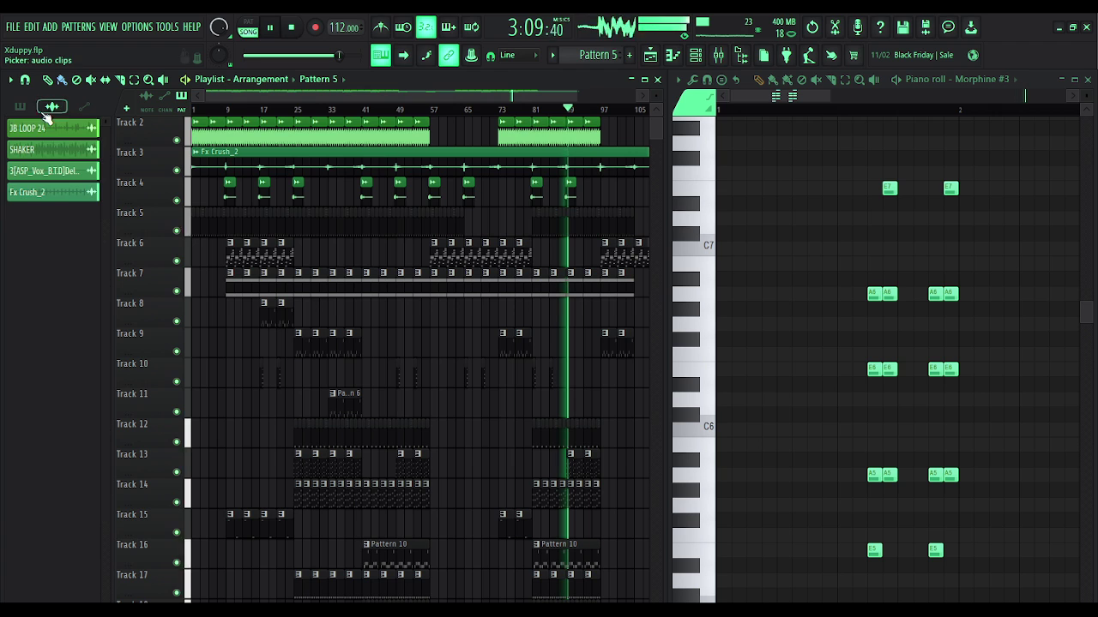
# Inspect the sample settings and waveform of the 3[ASP_Vox_B.T.D]Delay&Reverb audio clip, and close its window.
pyautogui.click(74, 174)
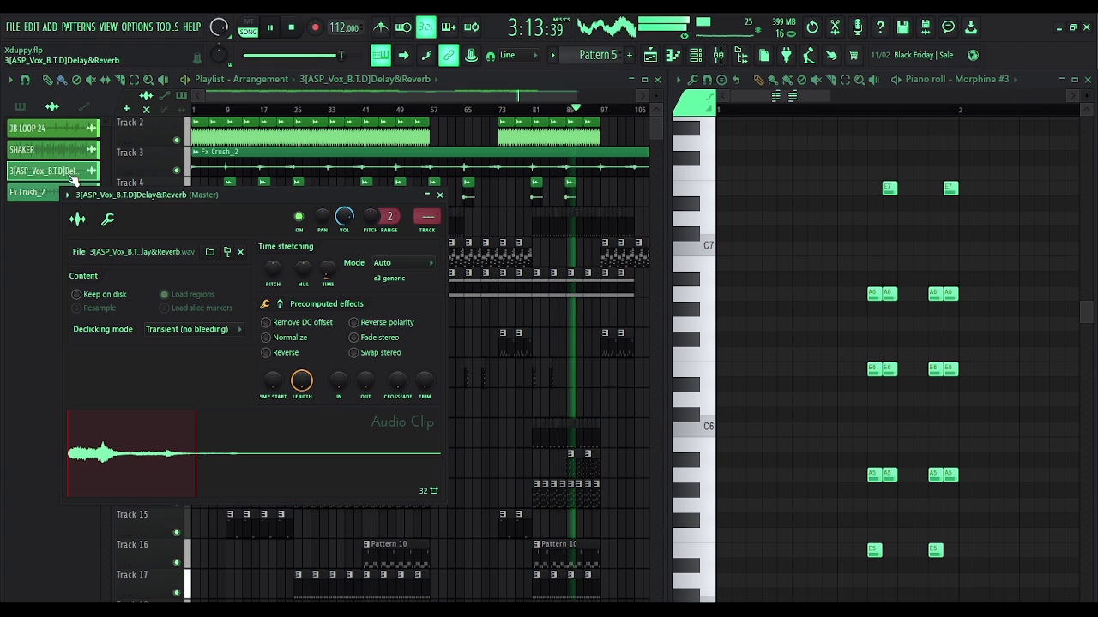
pyautogui.click(440, 195)
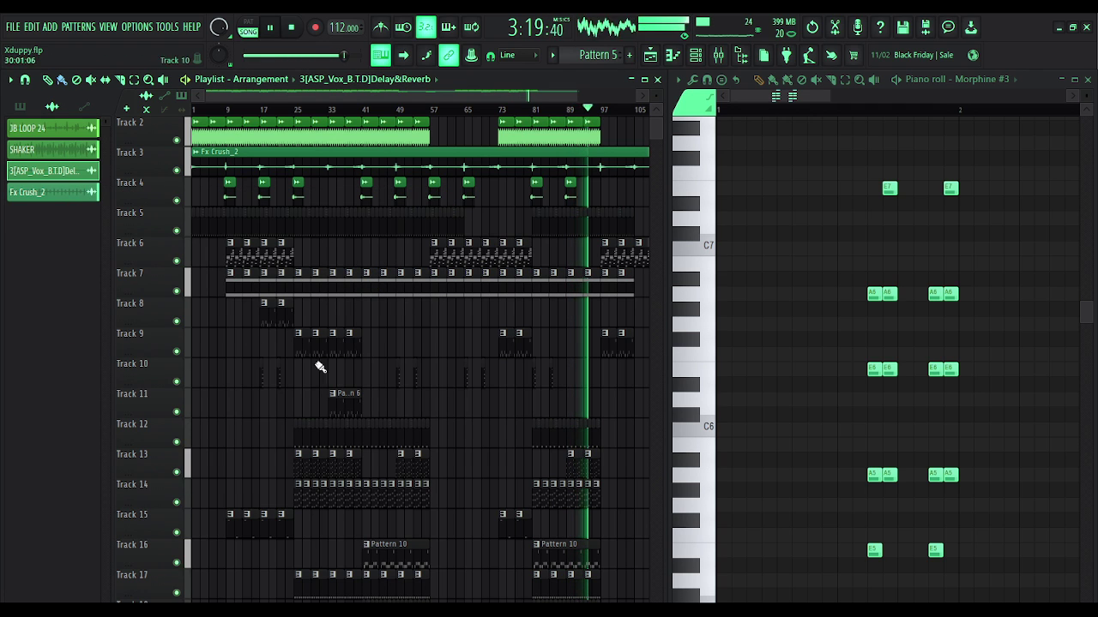
# View Pattern 1's notes from its Track 6 clip at bar 97.
pyautogui.scroll(1, 577, 391)
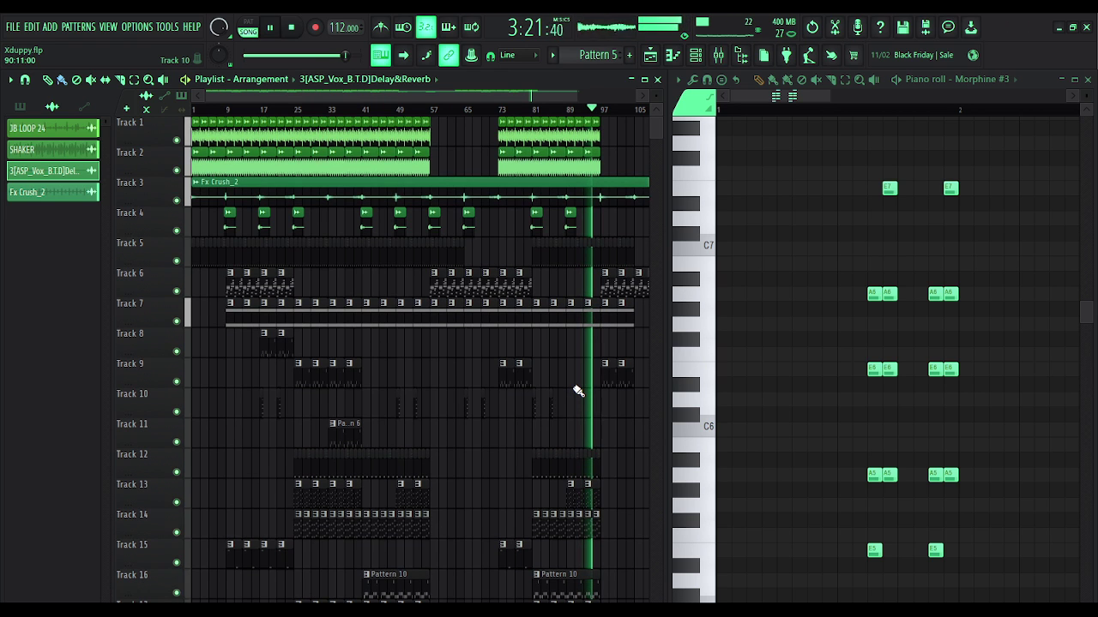
pyautogui.scroll(-1, 565, 103)
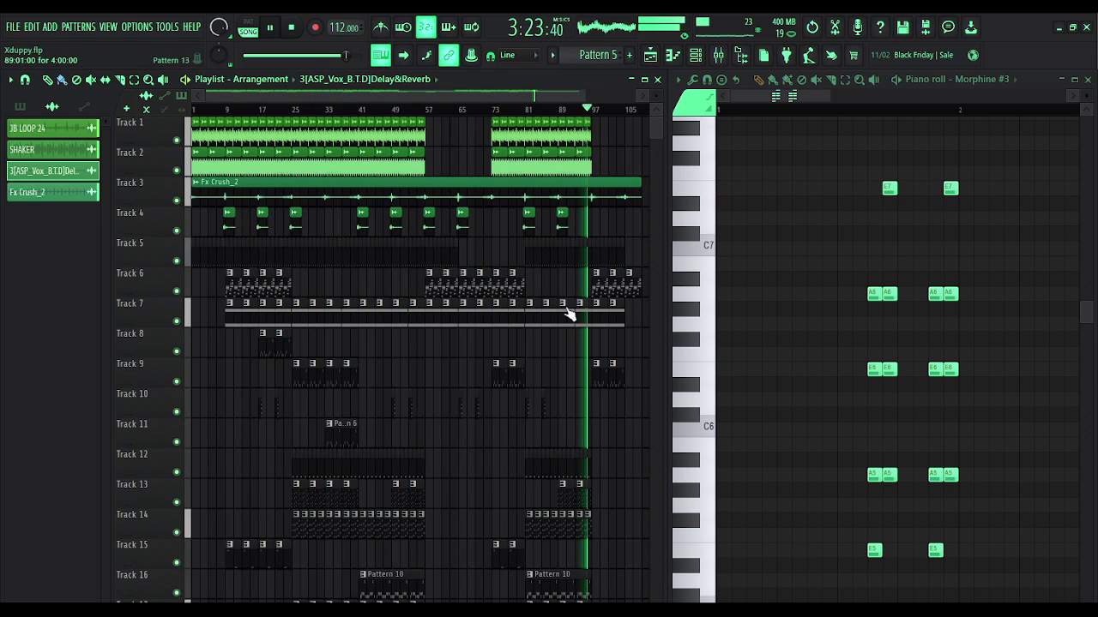
pyautogui.click(596, 283)
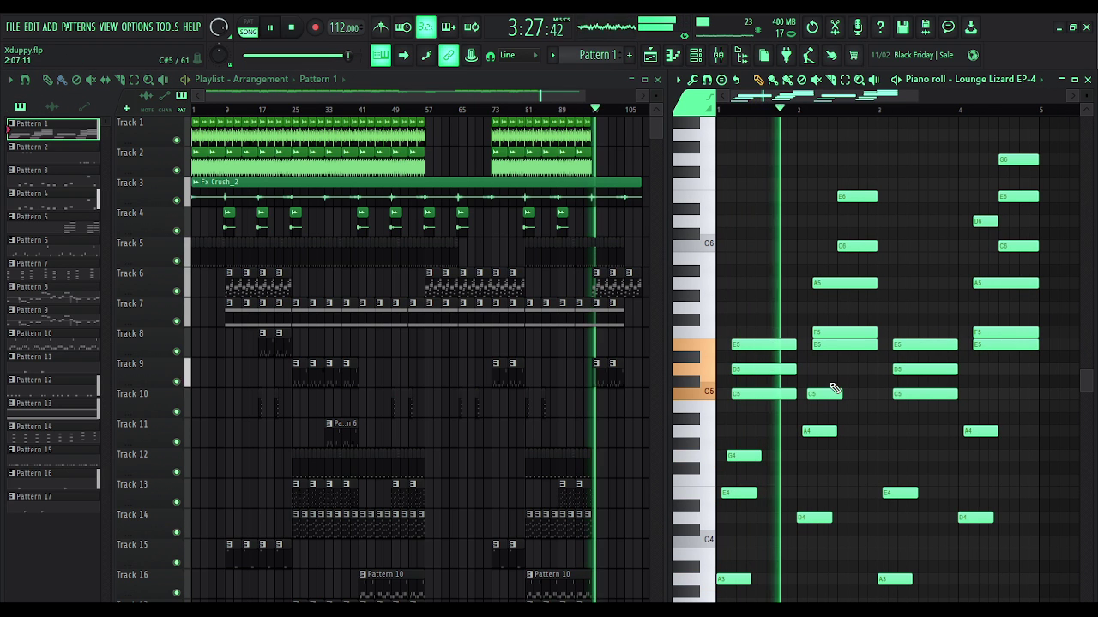
# Open Pattern 1's Lounge Lizard EP-4 instrument in trial mode, view its bank, program and Electric Piano settings, and close it.
pyautogui.rightClick(996, 81)
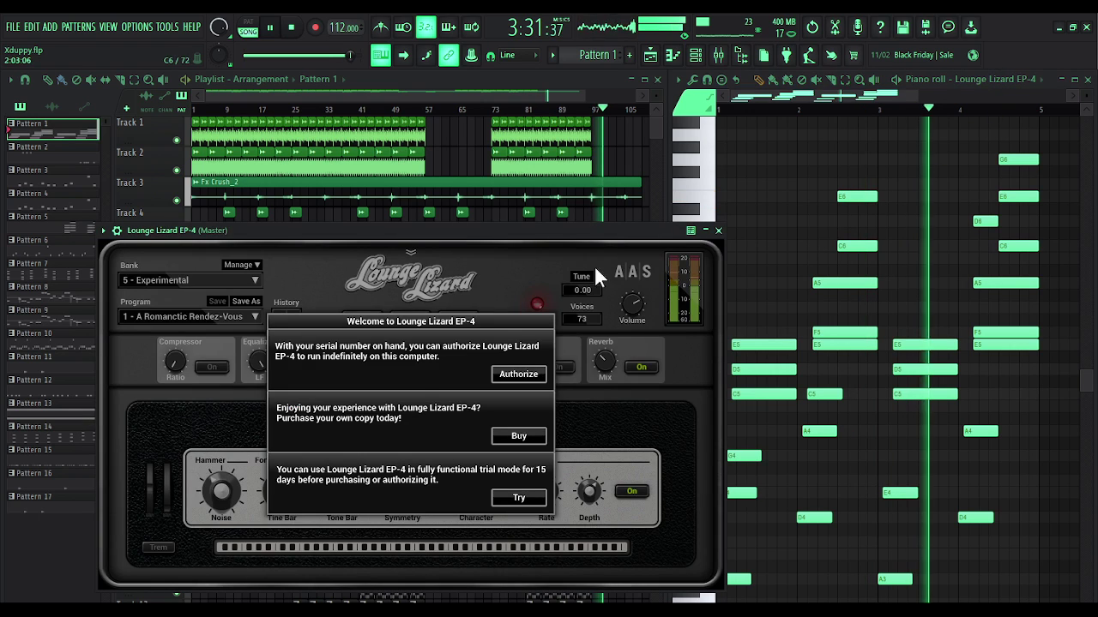
pyautogui.click(520, 498)
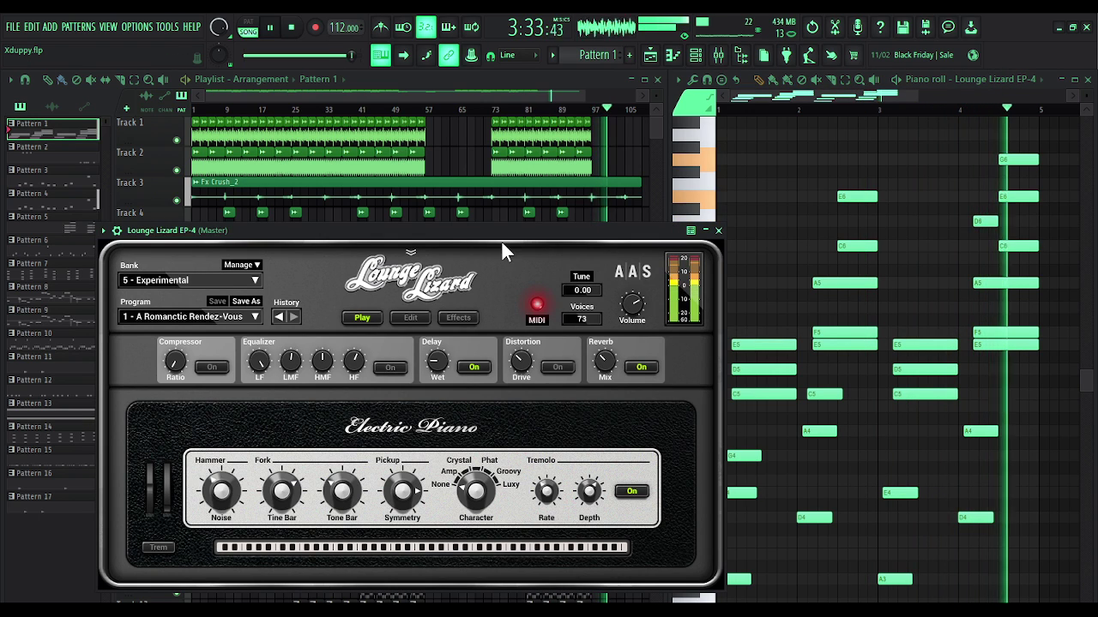
pyautogui.moveTo(512, 236); pyautogui.dragTo(495, 179)
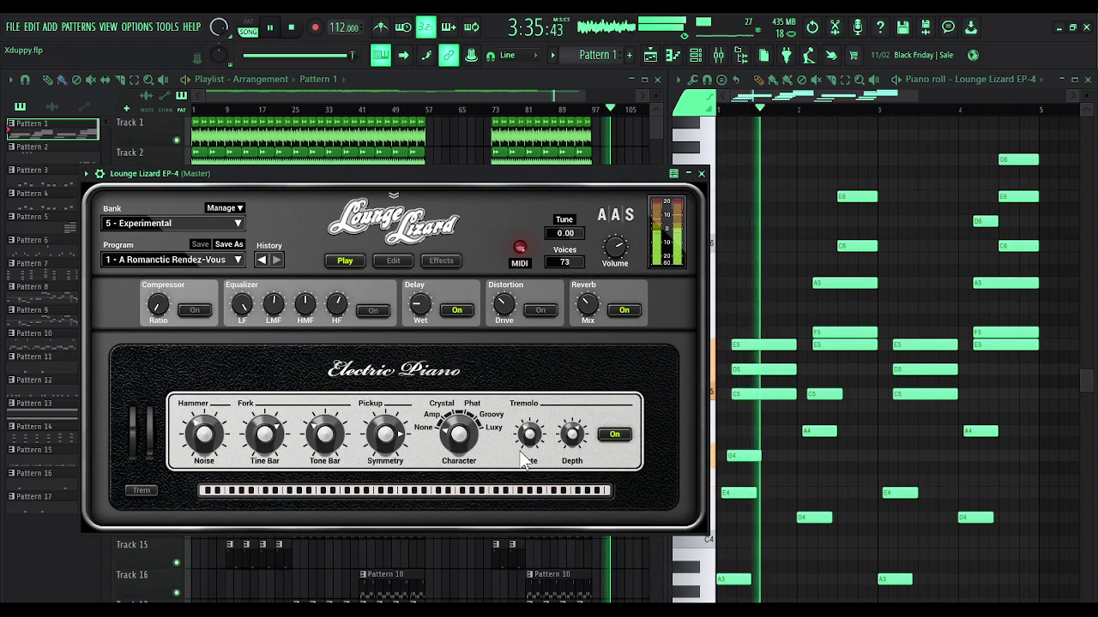
pyautogui.click(702, 173)
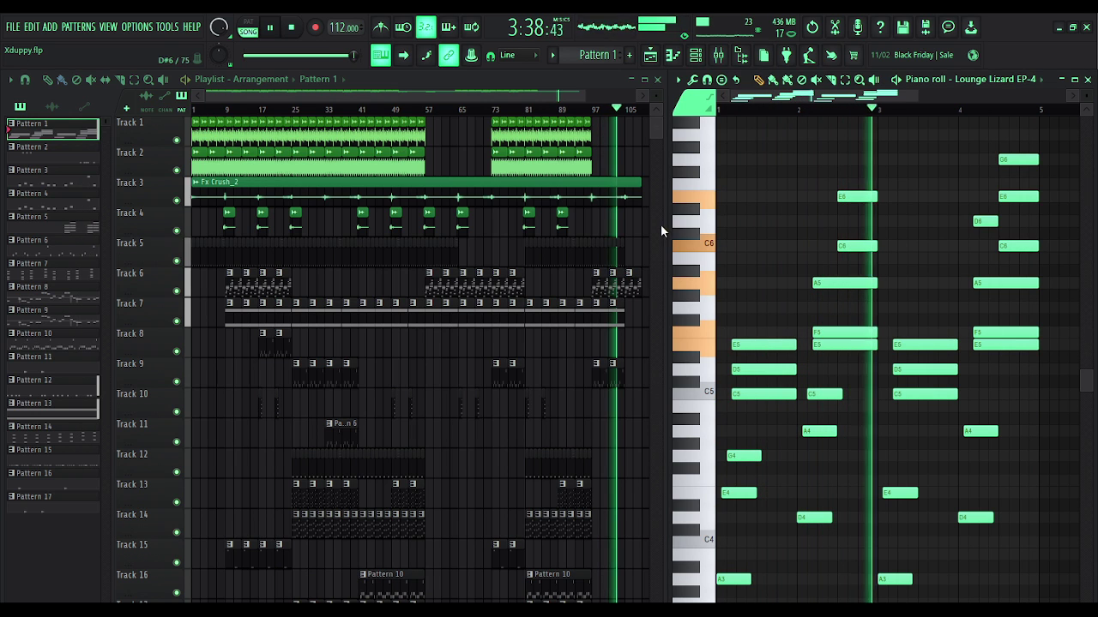
# View Pattern 16's VOX notes from its clip on Track 5, fitted in the piano roll.
pyautogui.click(597, 275)
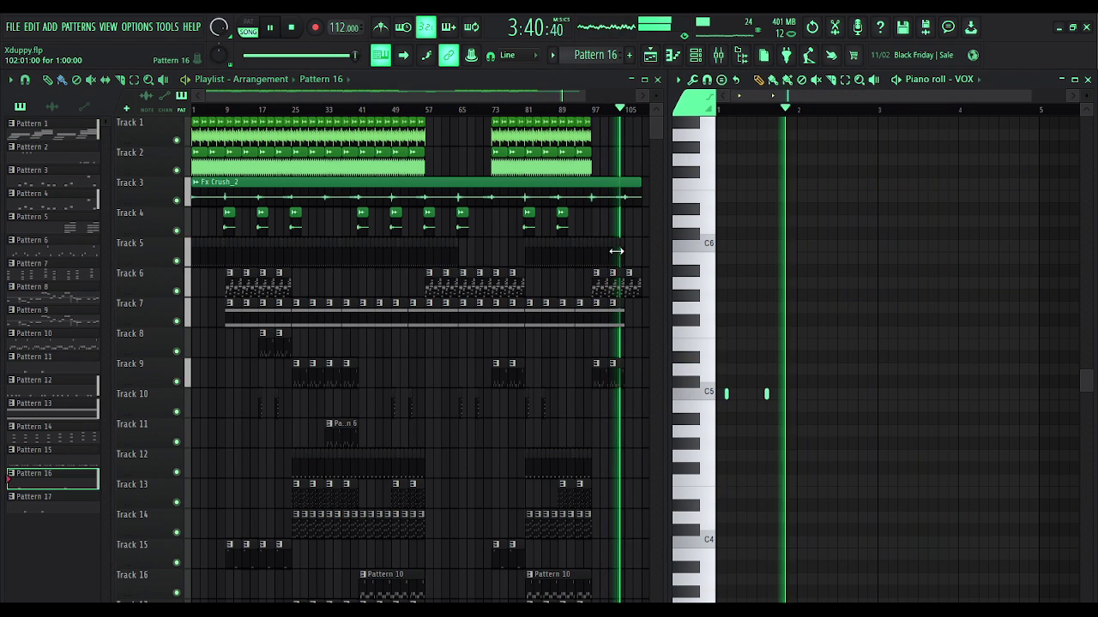
pyautogui.keyDown('ctrl'); pyautogui.rightClick(759, 289); pyautogui.keyUp('ctrl')
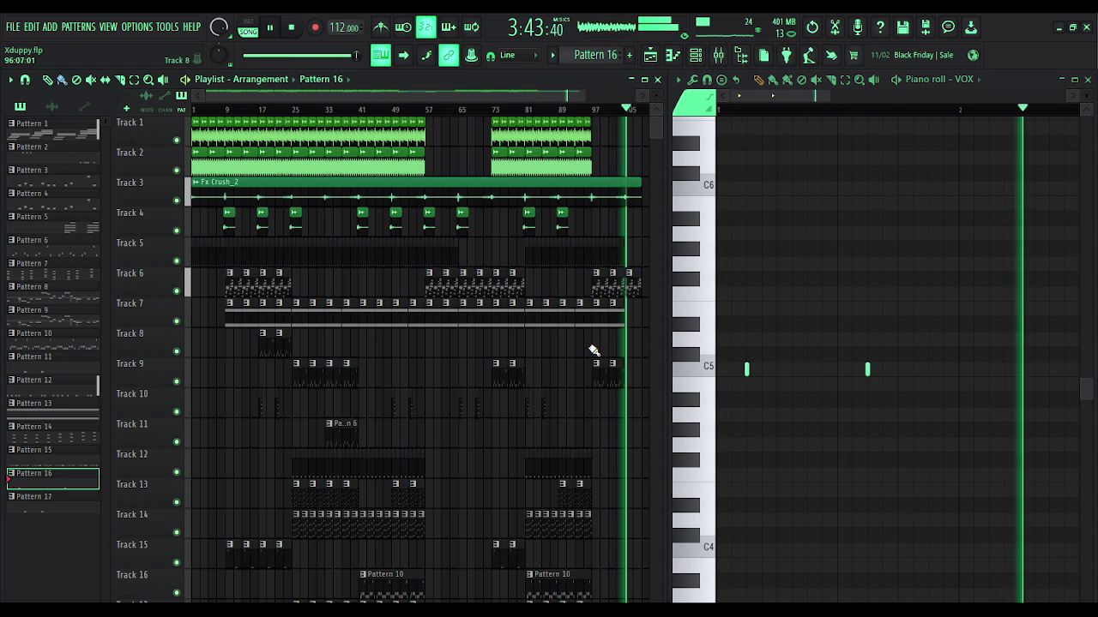